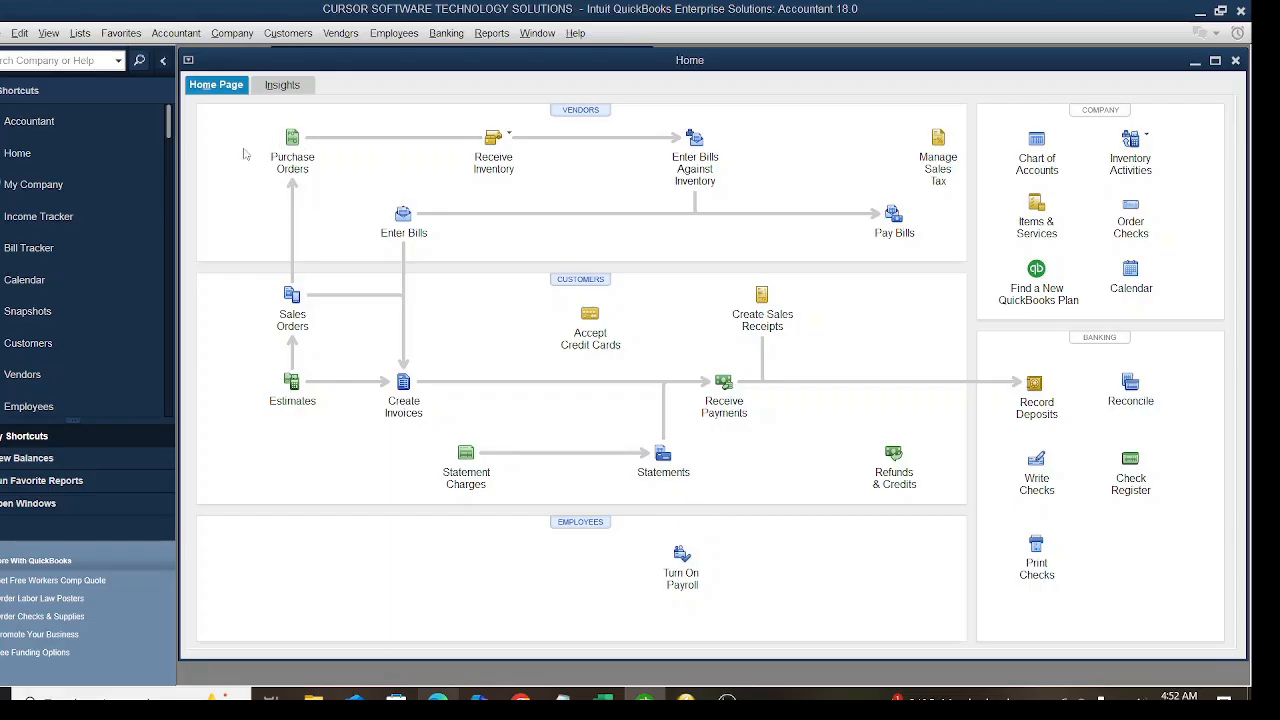
- Open the Customer Center and slightly widen the customer list
{"action": "left_click", "coordinate": [291, 38]}
{"action": "left_click", "coordinate": [293, 57]}
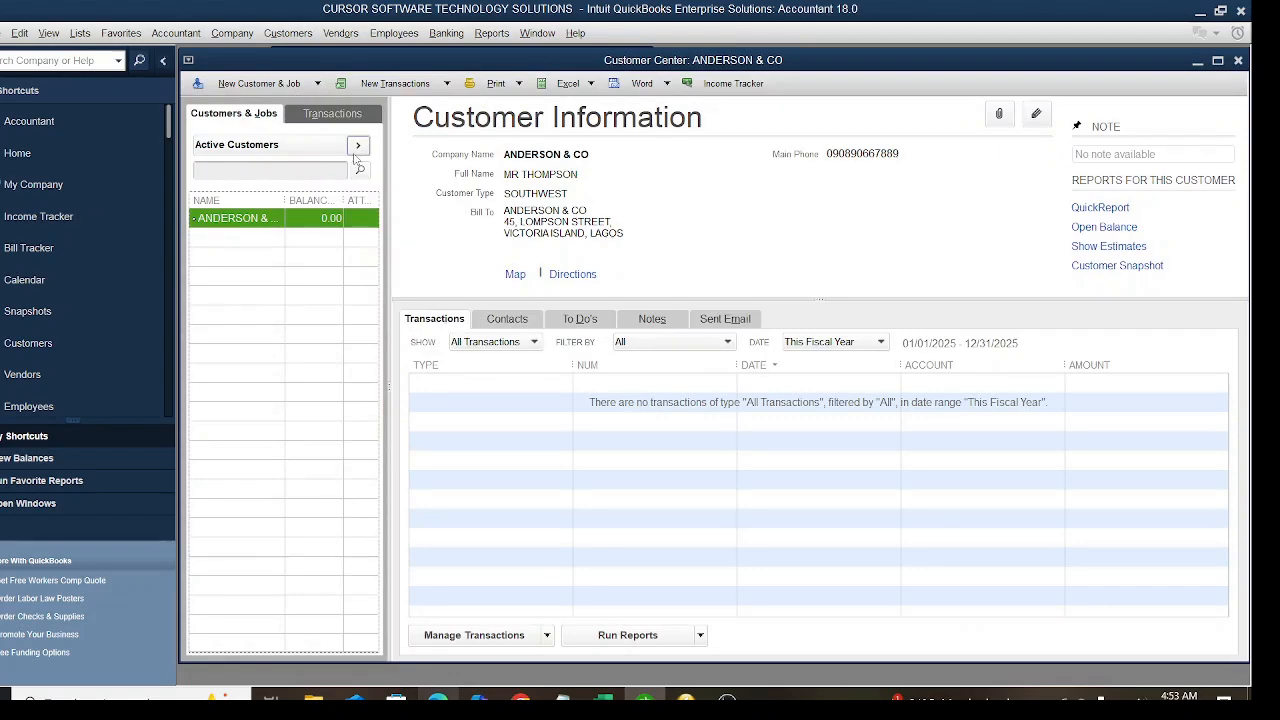
{"action": "left_click_drag", "start_coordinate": [389, 152], "coordinate": [394, 152]}
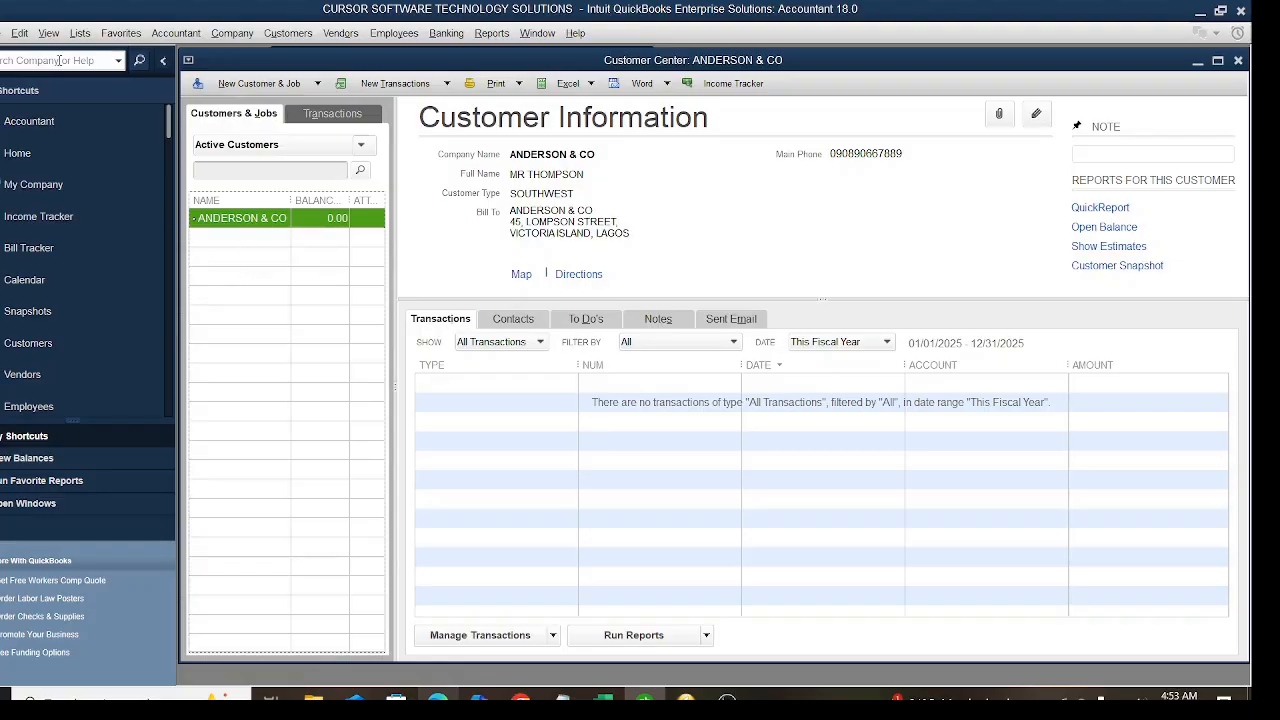
{"action": "left_click", "coordinate": [19, 33]}
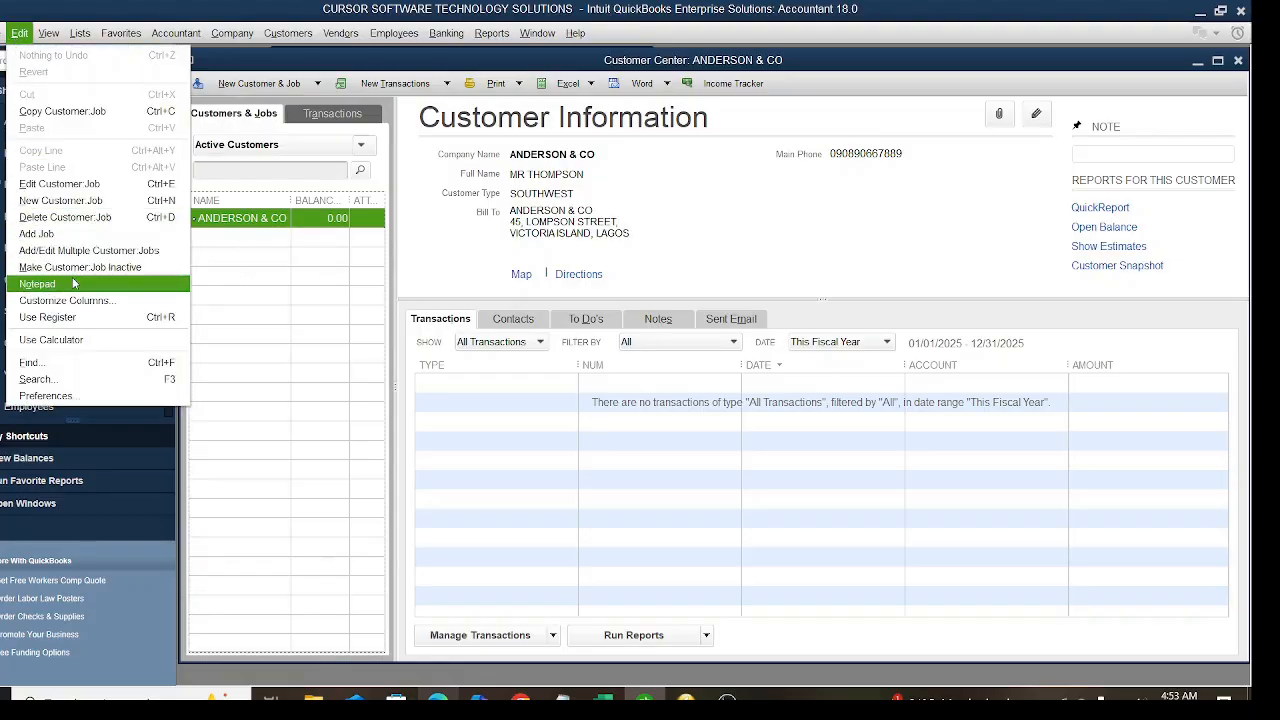
{"action": "left_click", "coordinate": [64, 234]}
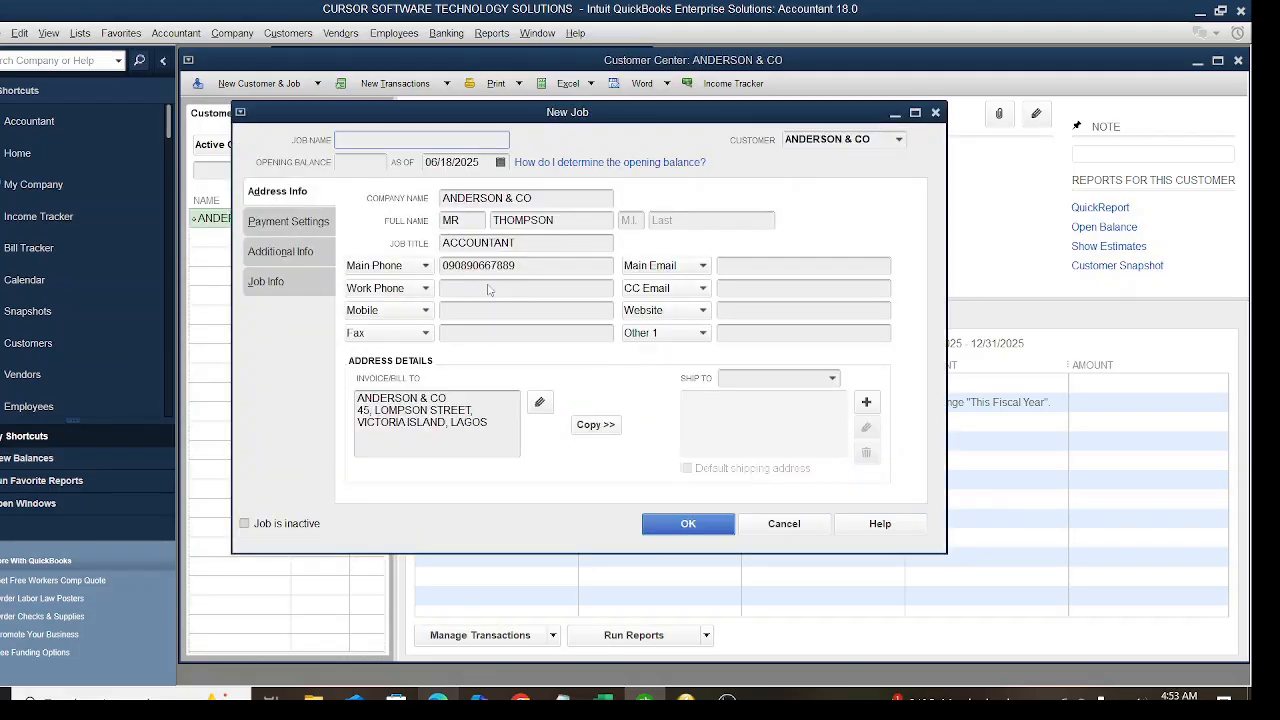
{"action": "left_click", "coordinate": [784, 523]}
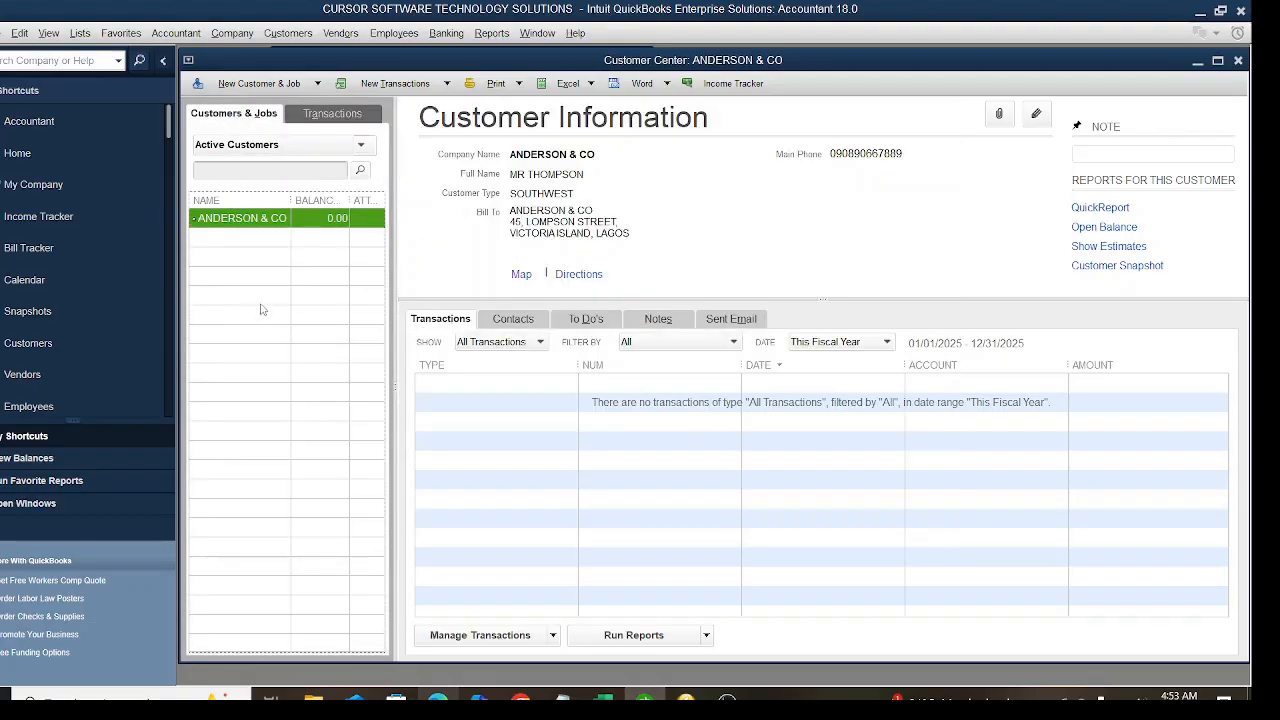
- Start a new job for the customer ANDERSON & CO and name it JB7865
{"action": "right_click", "coordinate": [240, 220]}
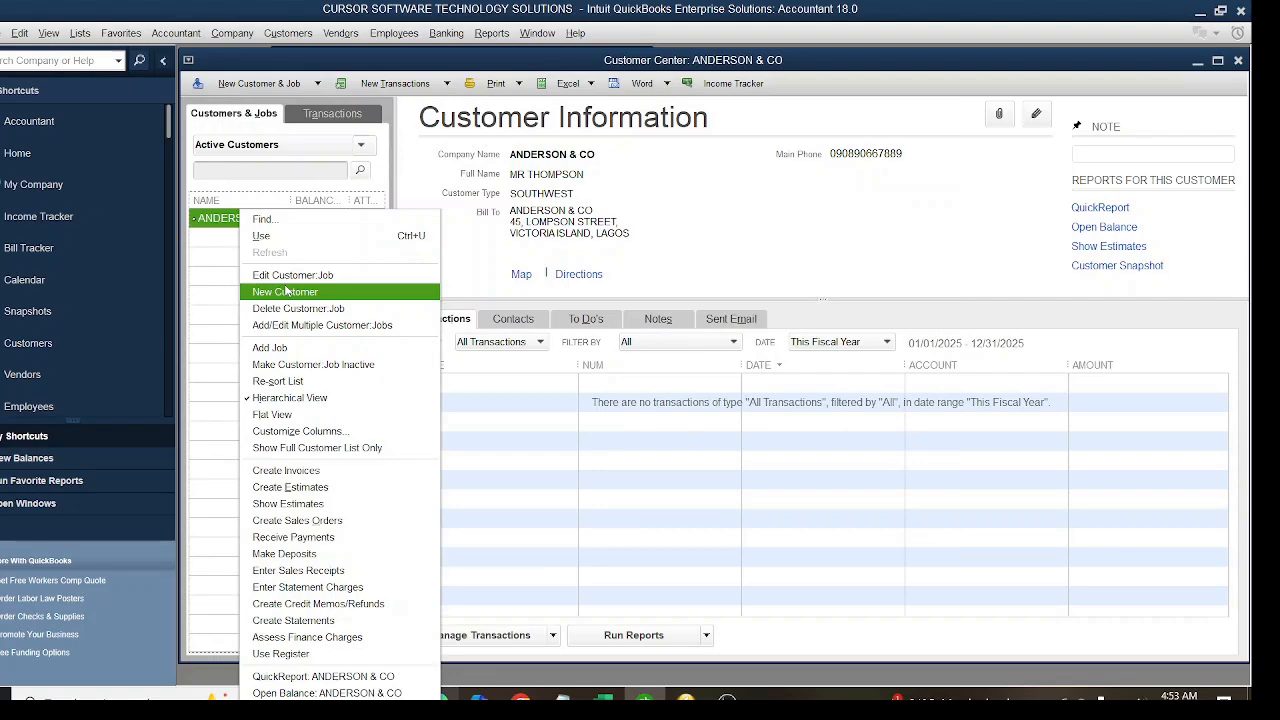
{"action": "left_click", "coordinate": [285, 350]}
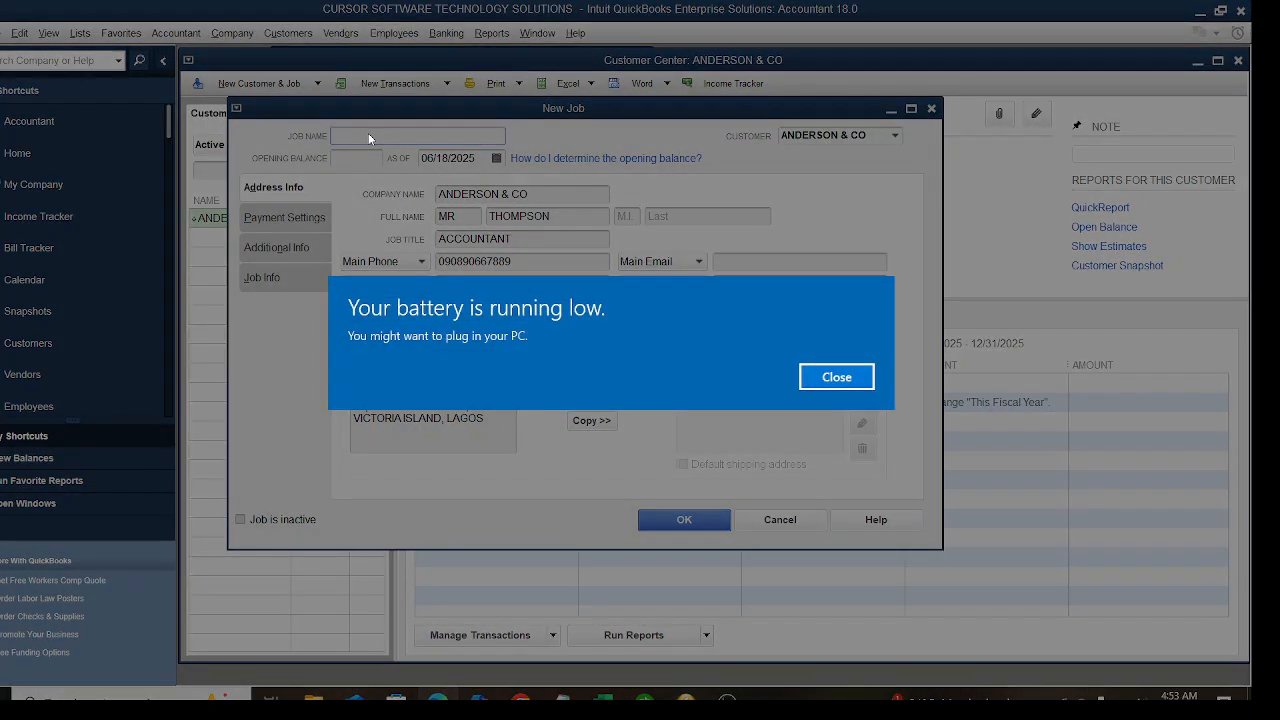
{"action": "left_click", "coordinate": [840, 377]}
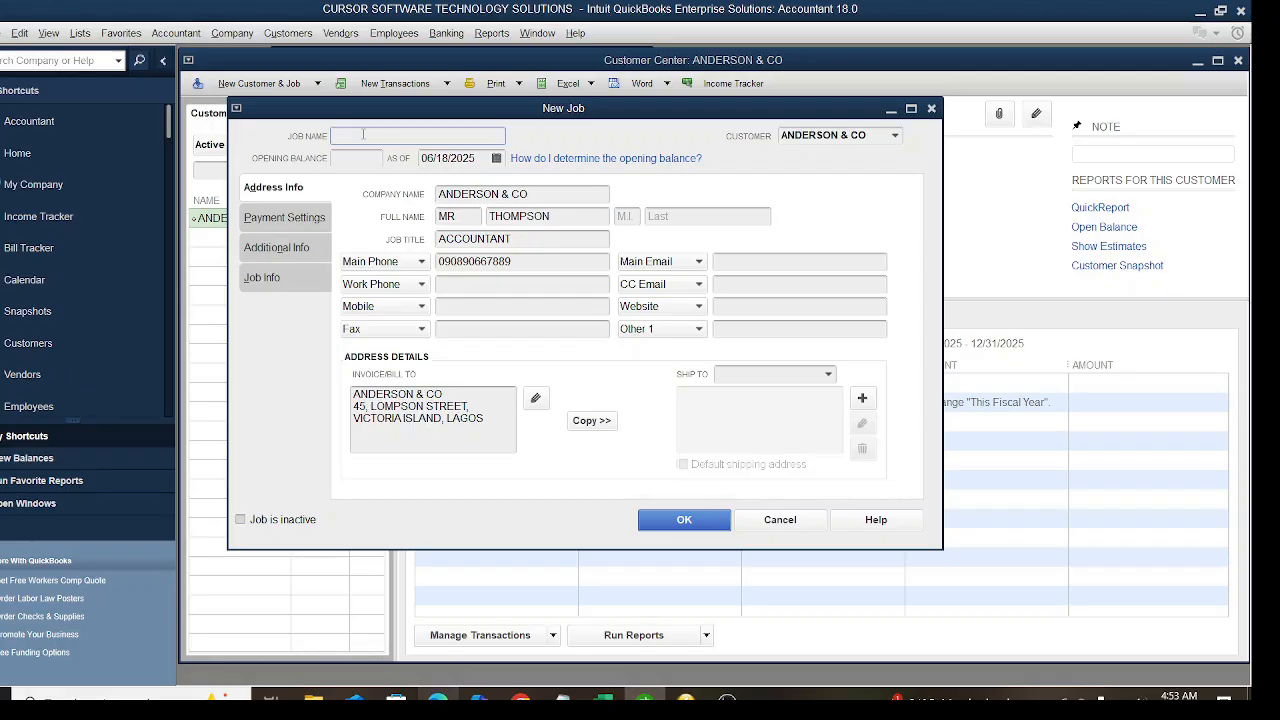
{"action": "type", "text": "JB7865"}
- Enter "CONSTUCTION OF MARYLAND ROAD" as the job description in the job information
{"action": "left_click", "coordinate": [263, 283]}
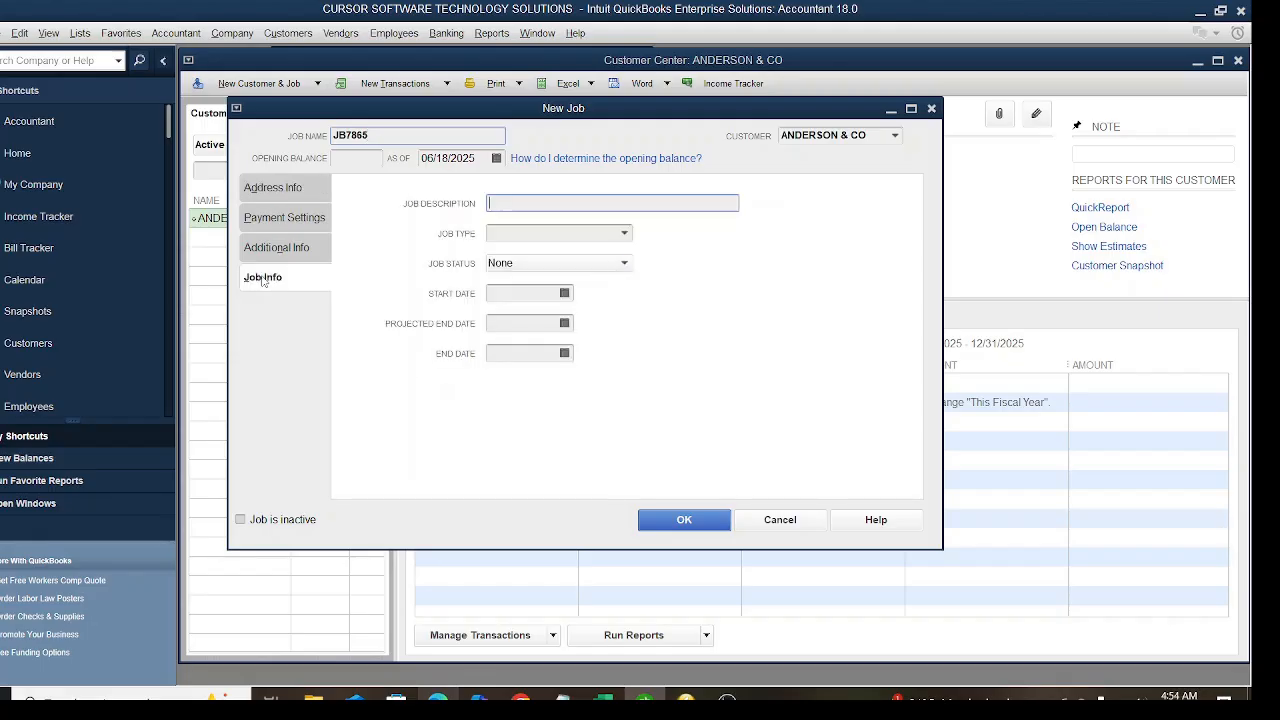
{"action": "left_click", "coordinate": [277, 190]}
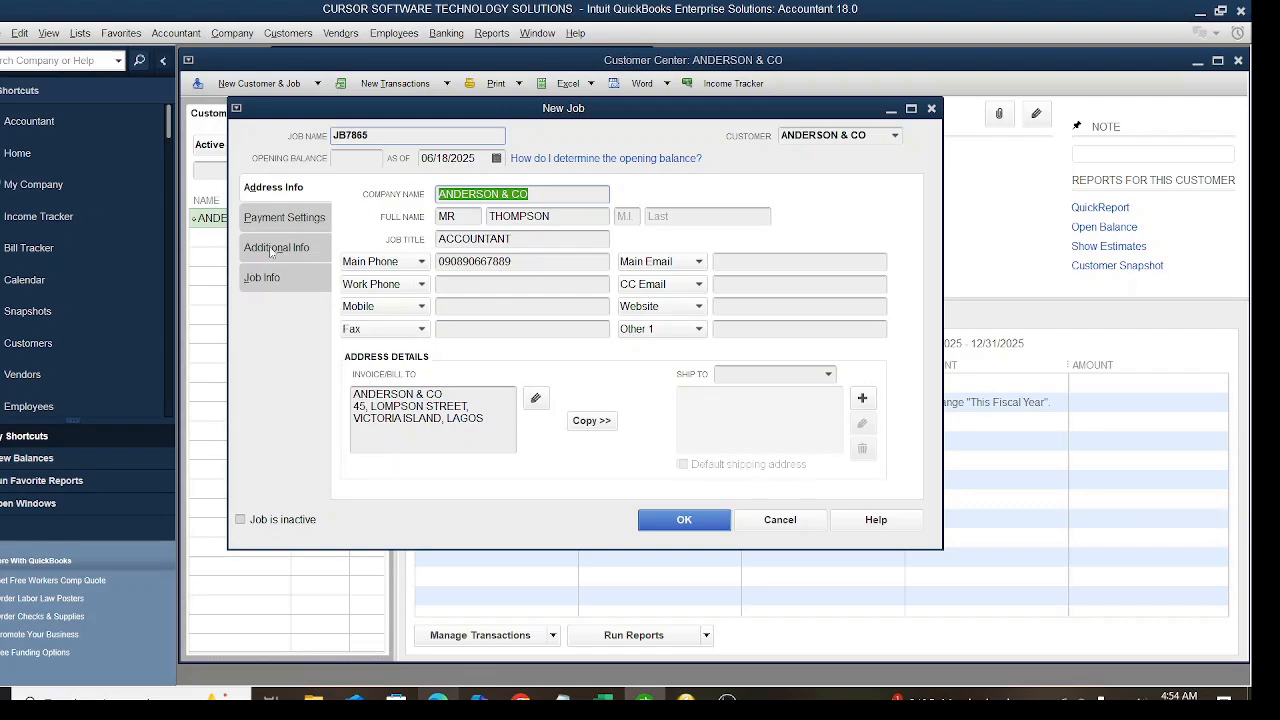
{"action": "left_click", "coordinate": [264, 278]}
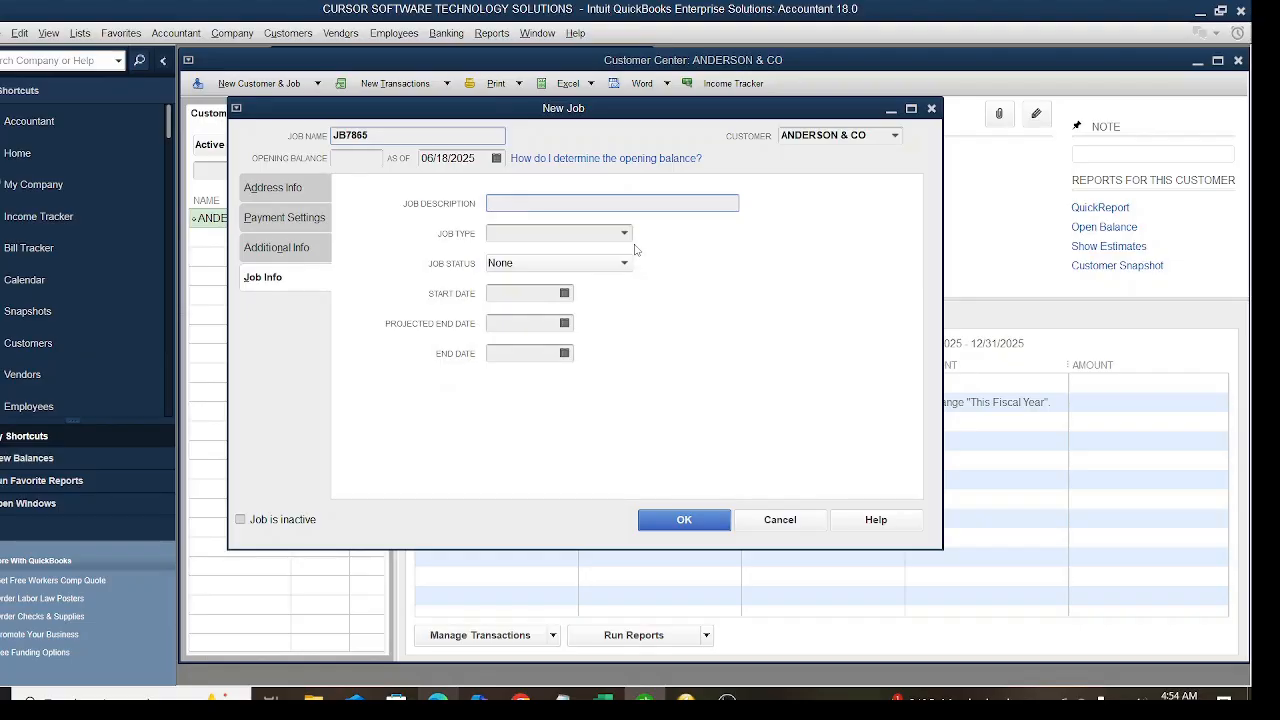
{"action": "type", "text": "CONSTUCTION OF MA"}
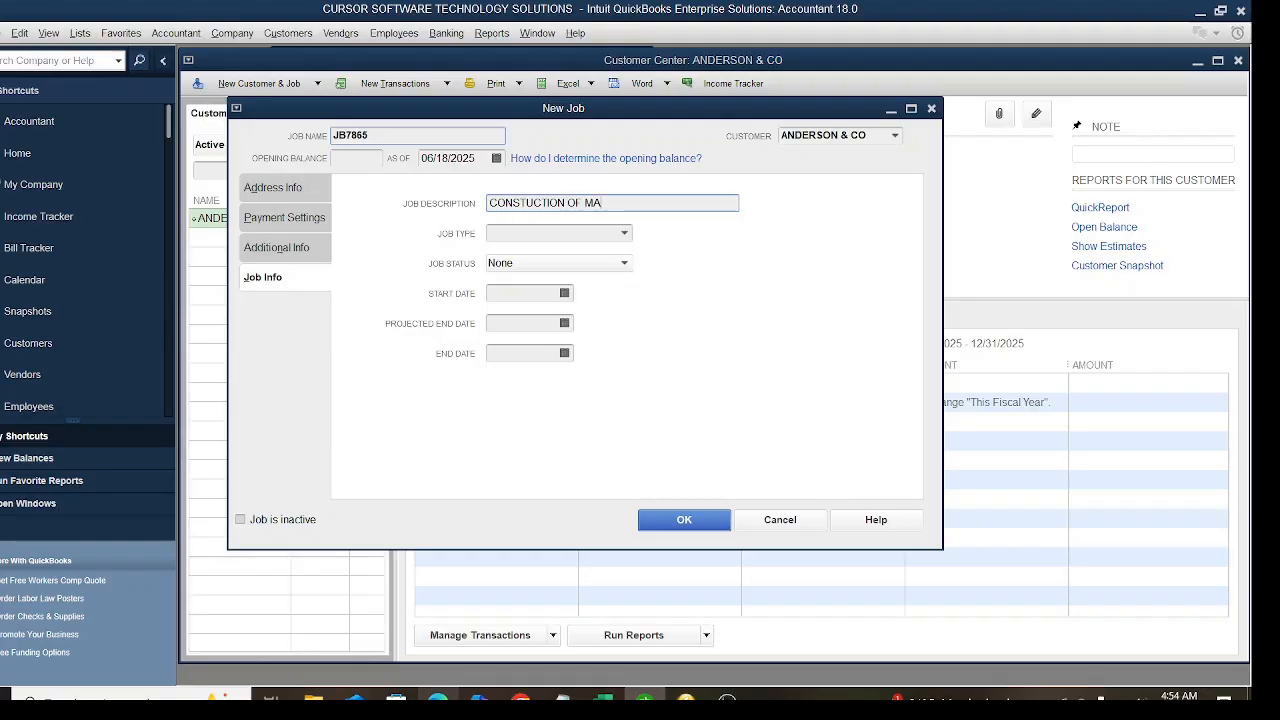
{"action": "type", "text": "RYLAND ROAD"}
- Create a new job type named cConstruction and assign it to the job
{"action": "left_click", "coordinate": [624, 234]}
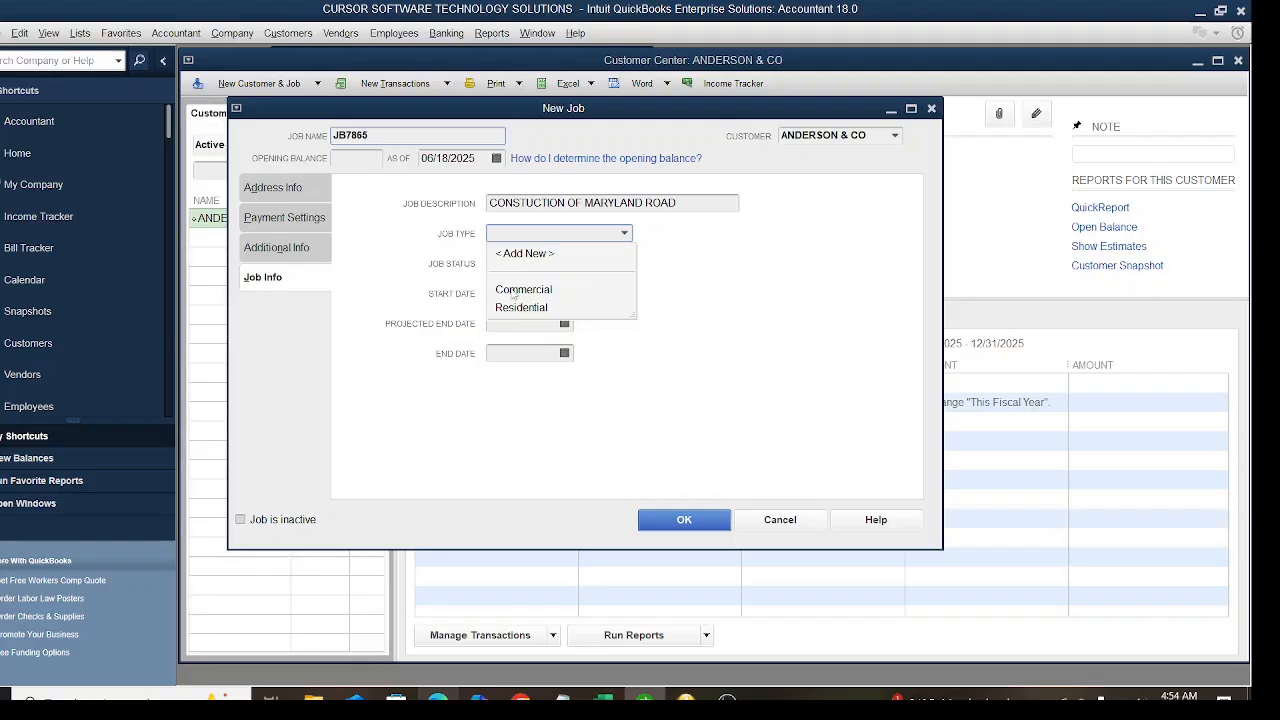
{"action": "left_click", "coordinate": [516, 255]}
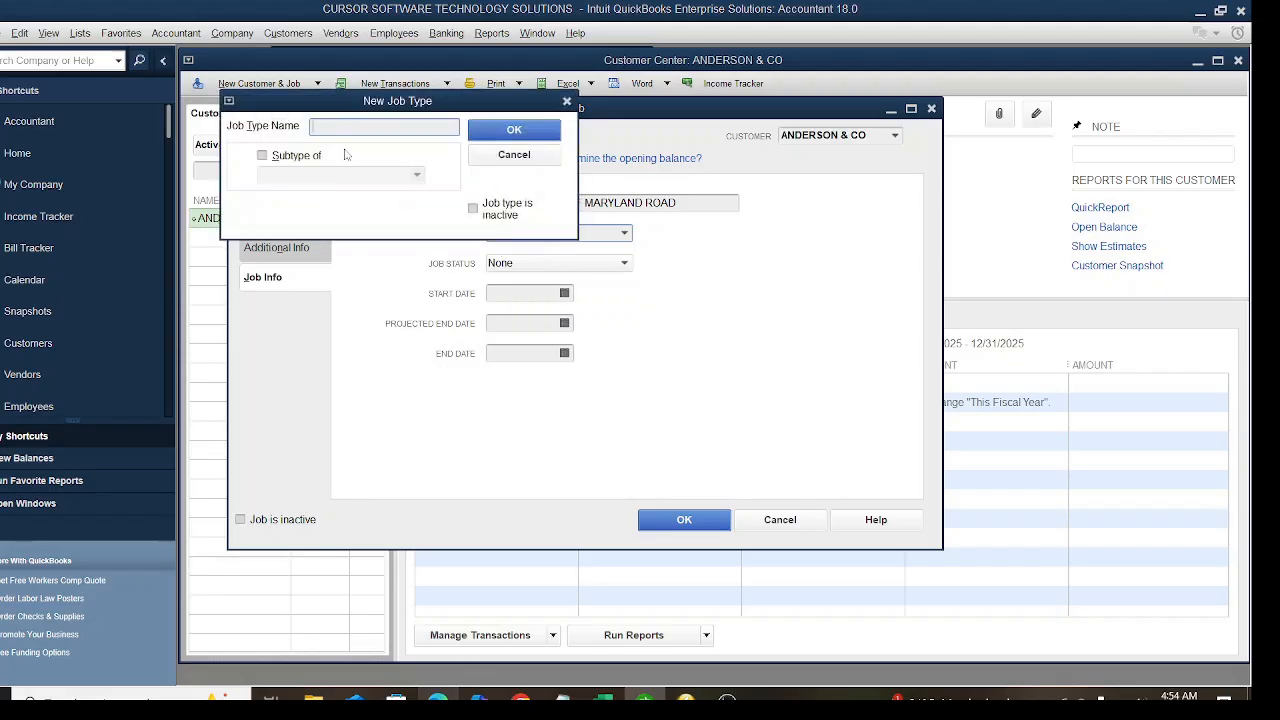
{"action": "type", "text": "cConstruction"}
{"action": "left_click", "coordinate": [503, 129]}
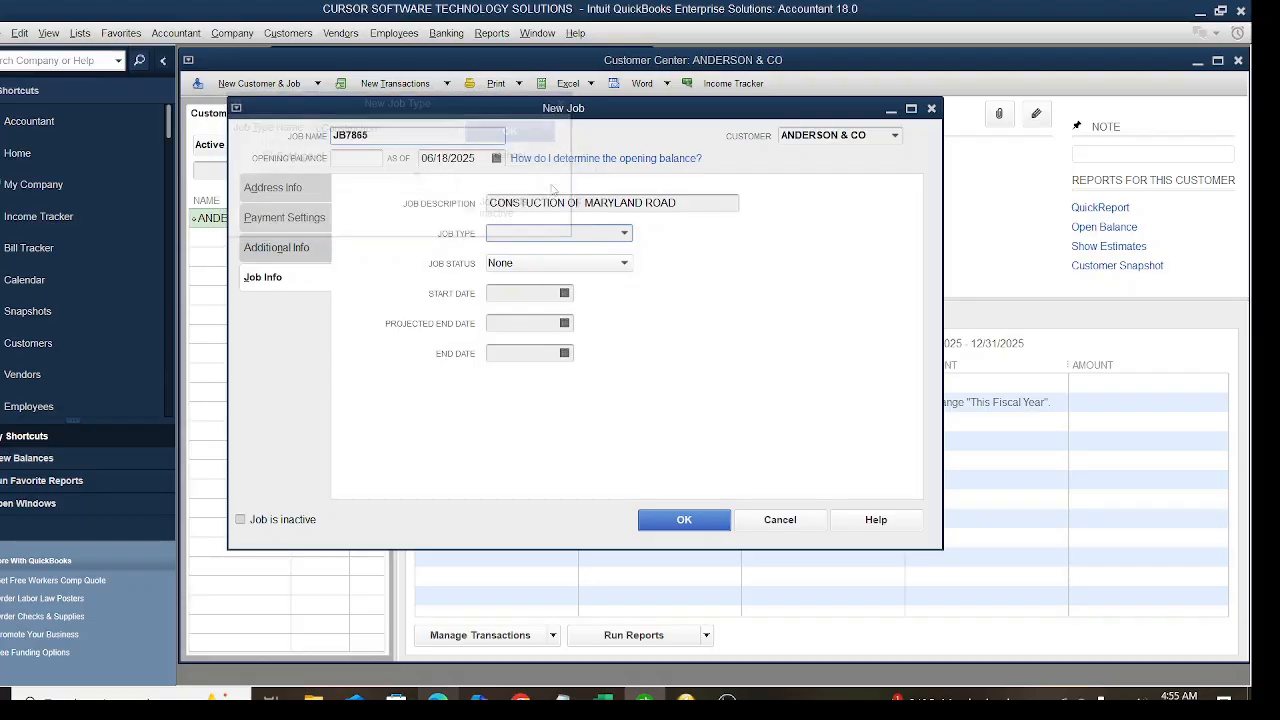
- Set the job status to In progress and the start date to 06/01/2025
{"action": "left_click", "coordinate": [548, 266]}
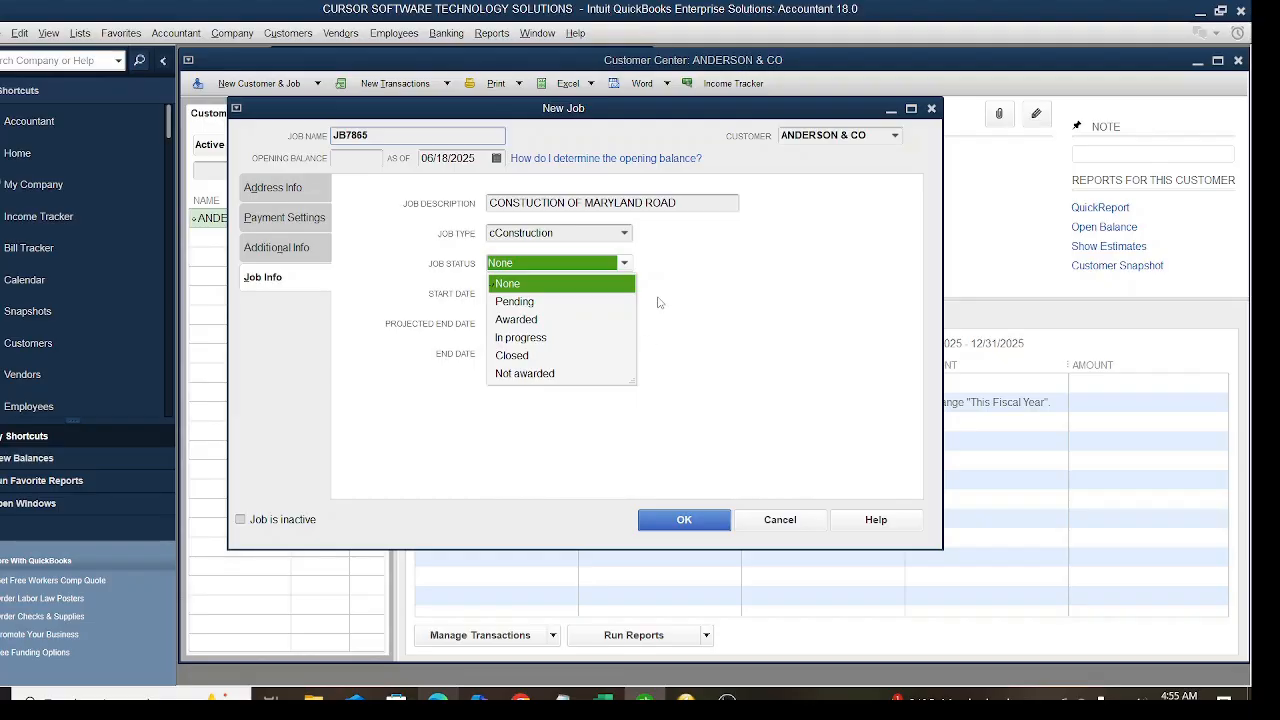
{"action": "left_click", "coordinate": [520, 339]}
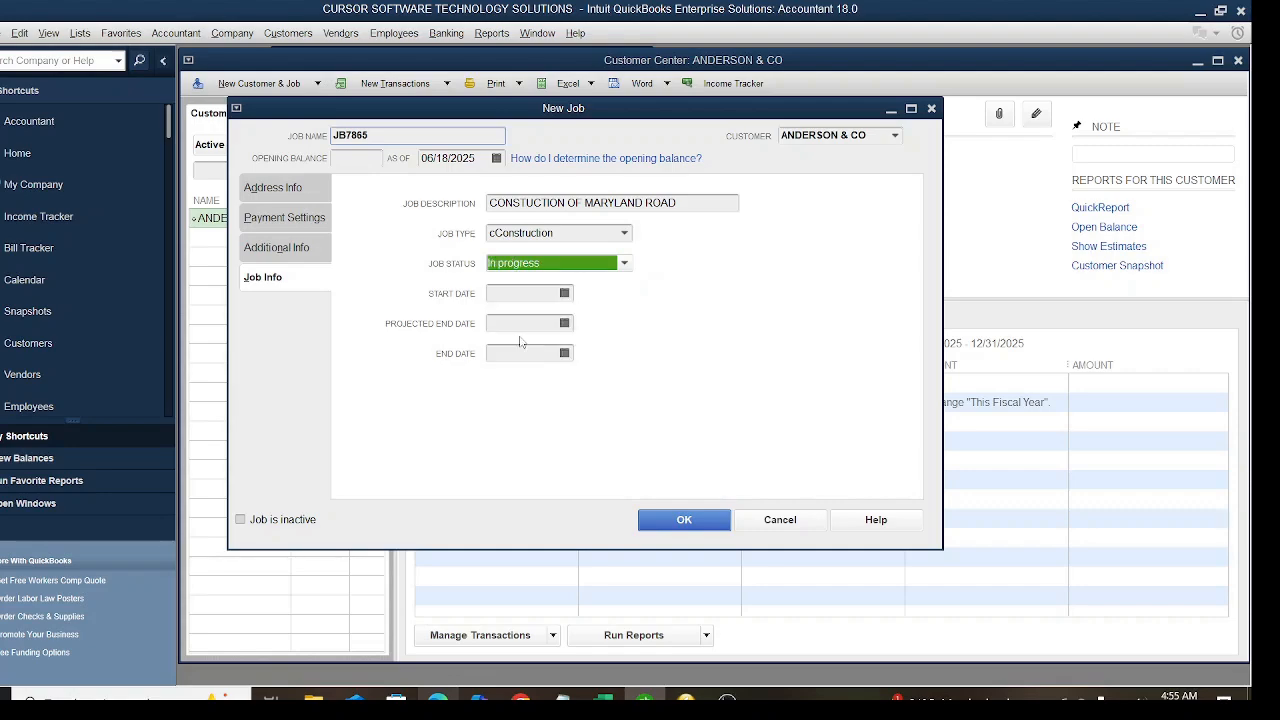
{"action": "left_click", "coordinate": [565, 294]}
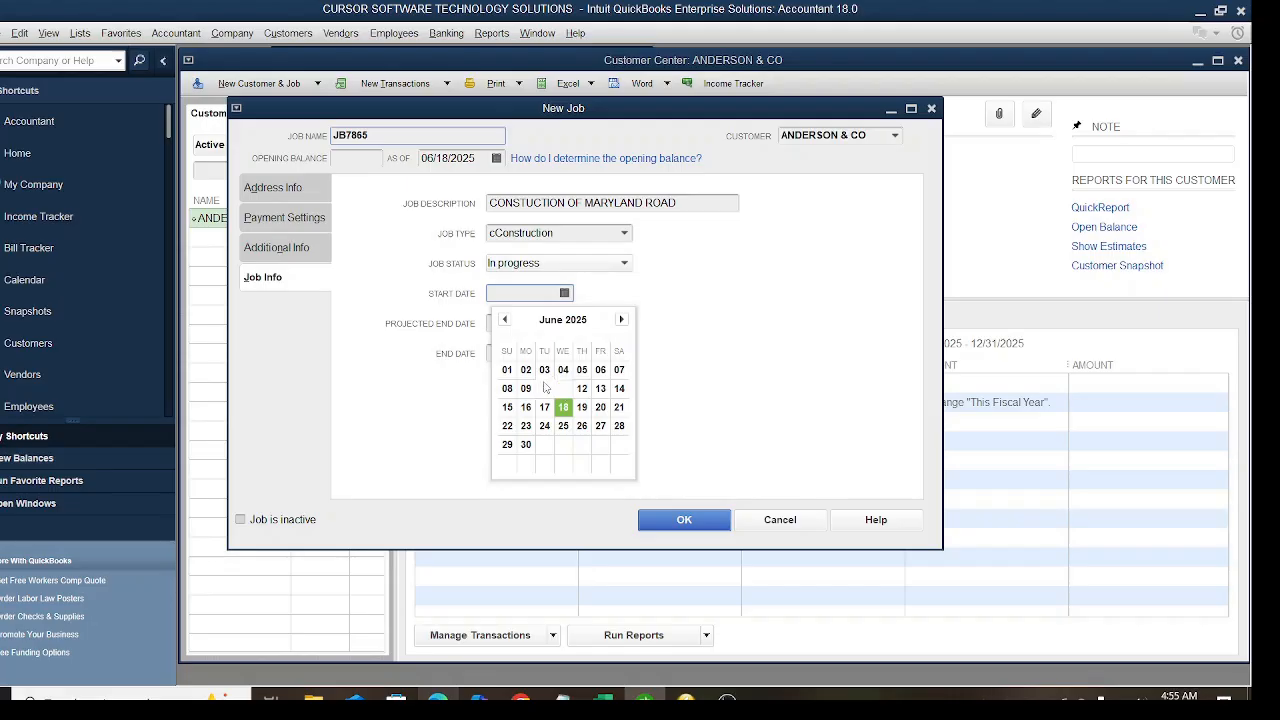
{"action": "left_click", "coordinate": [507, 369]}
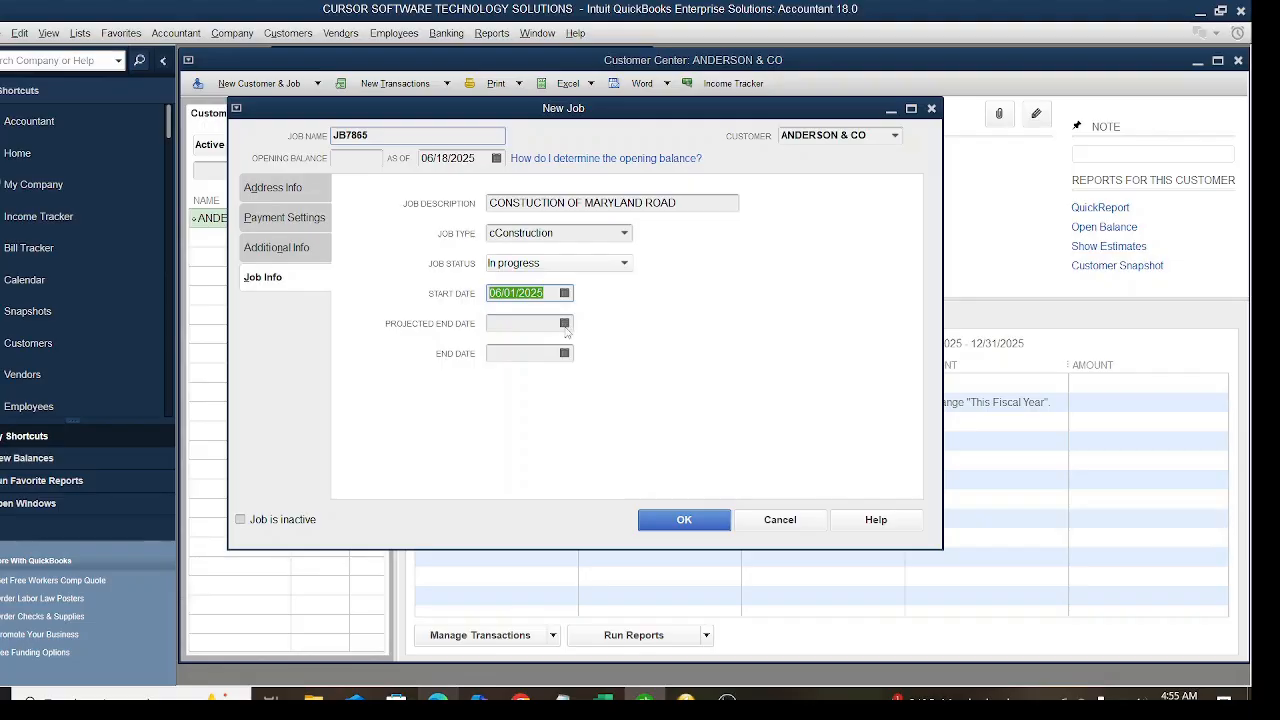
- Set the job's projected end date to 08/31/2025
{"action": "left_click", "coordinate": [565, 324]}
{"action": "left_click", "coordinate": [620, 349]}
{"action": "left_click", "coordinate": [620, 349]}
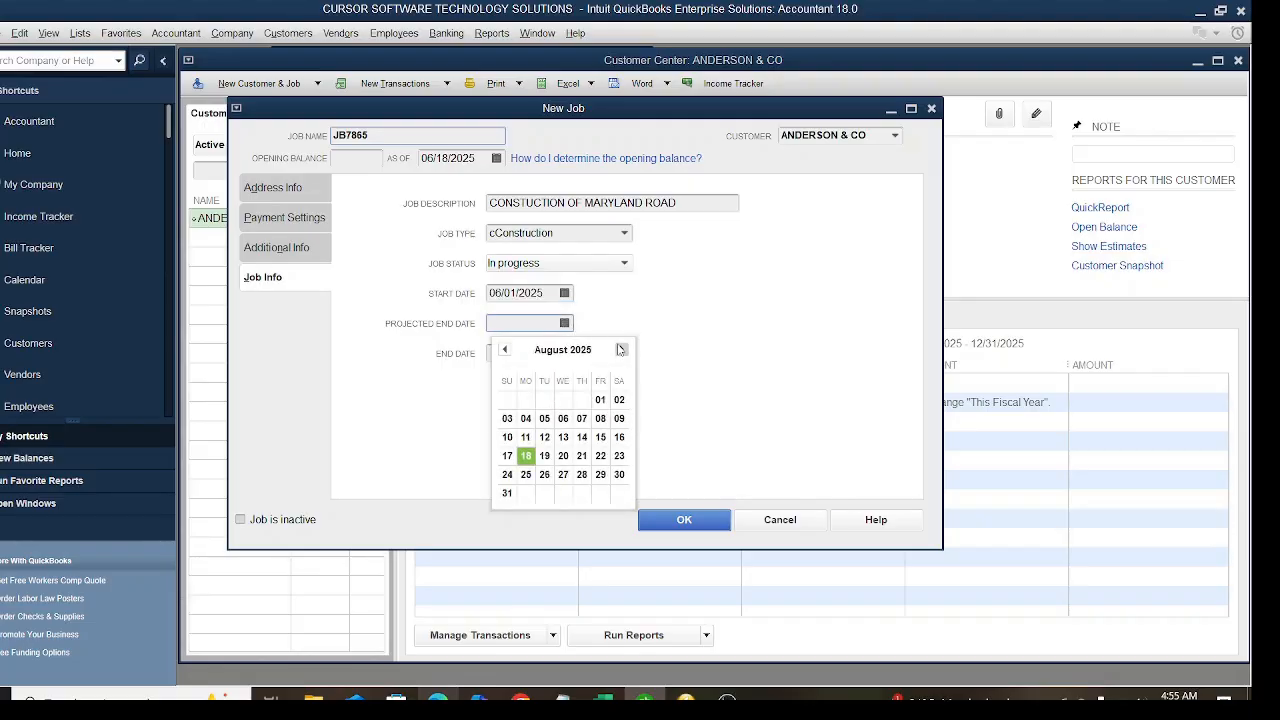
{"action": "left_click", "coordinate": [507, 494]}
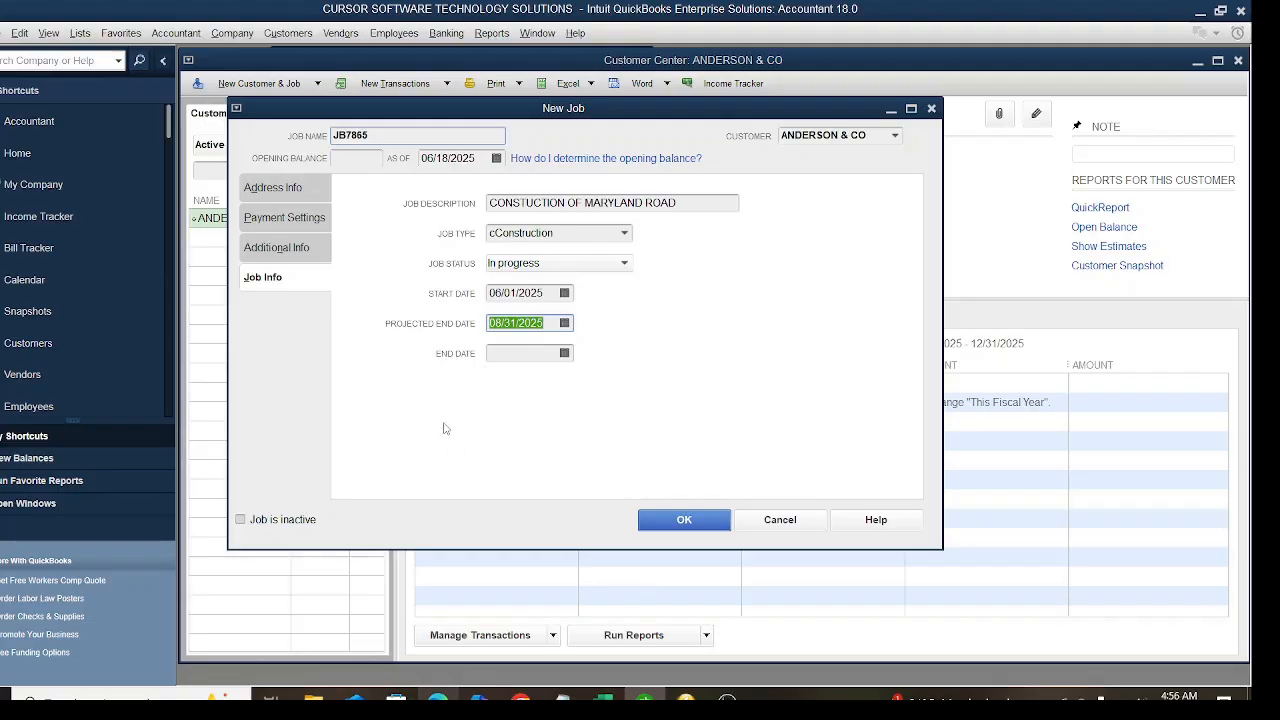
- Define a custom field labelled "supervisor name" for use with customers in the job's additional information
{"action": "left_click", "coordinate": [283, 251]}
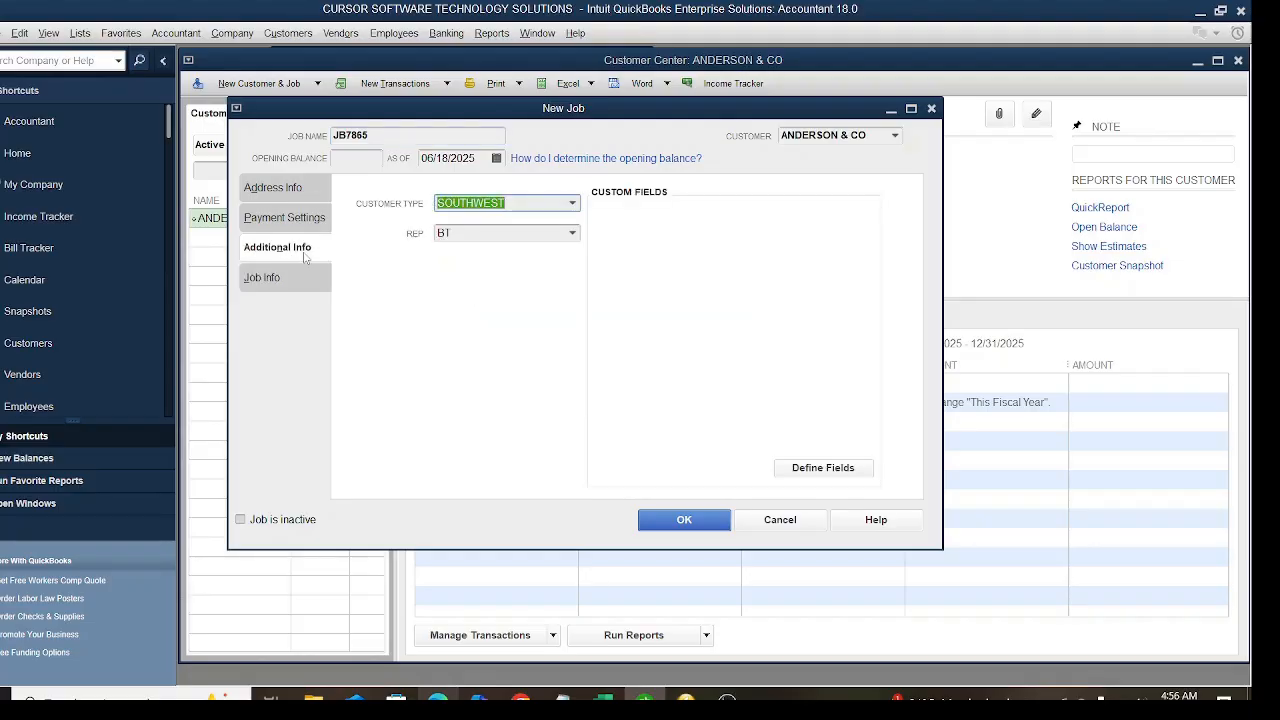
{"action": "left_click", "coordinate": [822, 468]}
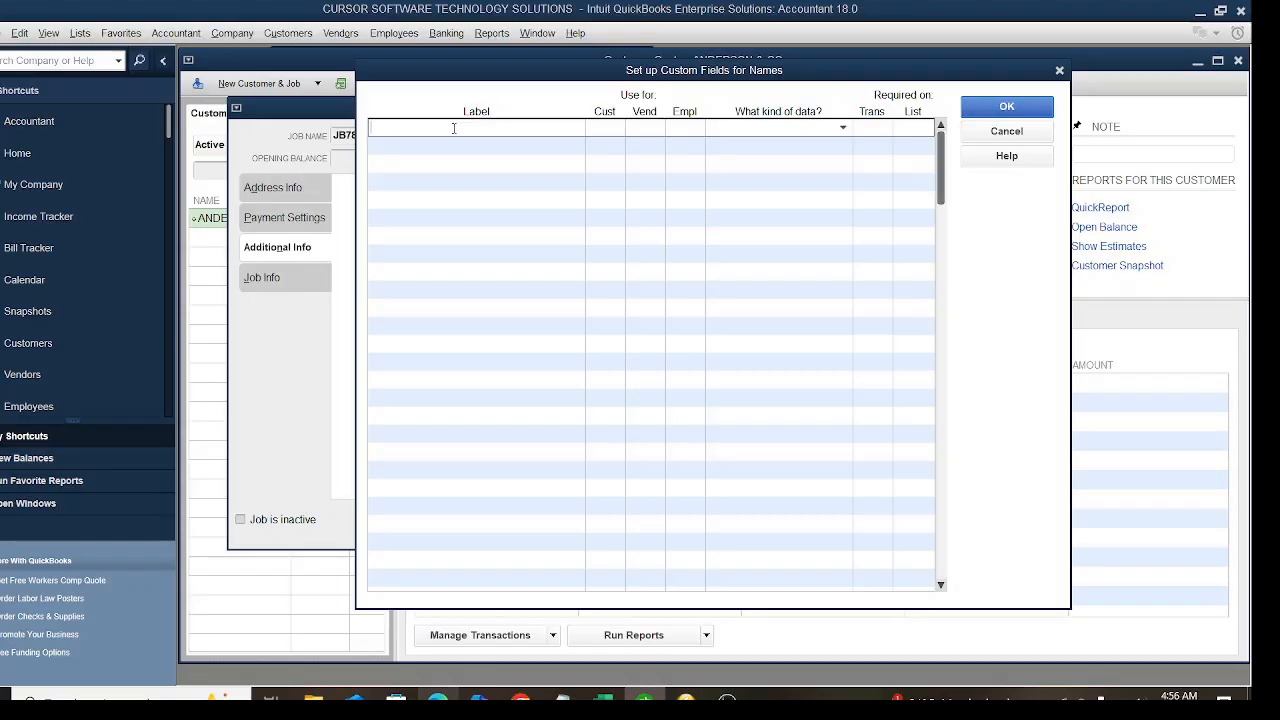
{"action": "type", "text": "supervisor name"}
{"action": "left_click", "coordinate": [608, 130]}
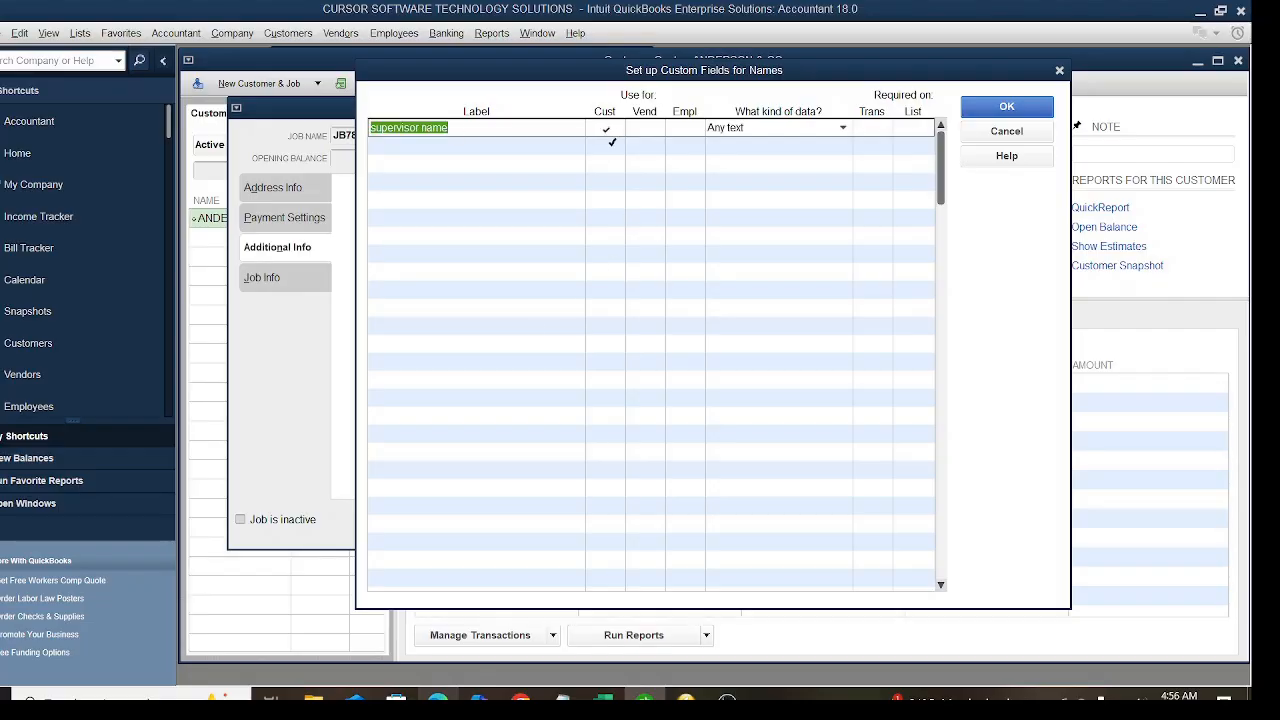
- Define a second custom field labelled "location" for use with customers
{"action": "left_click", "coordinate": [412, 151]}
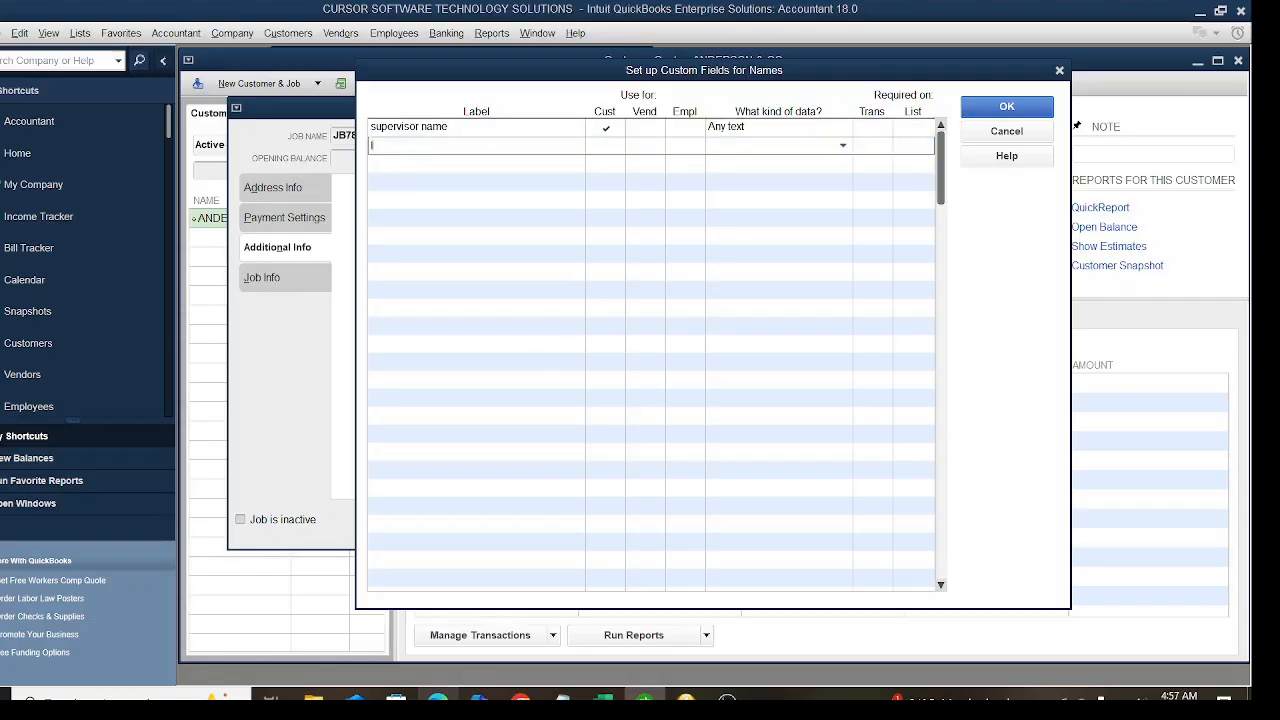
{"action": "type", "text": "location"}
{"action": "left_click", "coordinate": [605, 128]}
{"action": "left_click", "coordinate": [605, 128]}
{"action": "left_click", "coordinate": [606, 145]}
- Define a third custom field labelled "size" for customers and save the custom field setup
{"action": "left_click", "coordinate": [414, 163]}
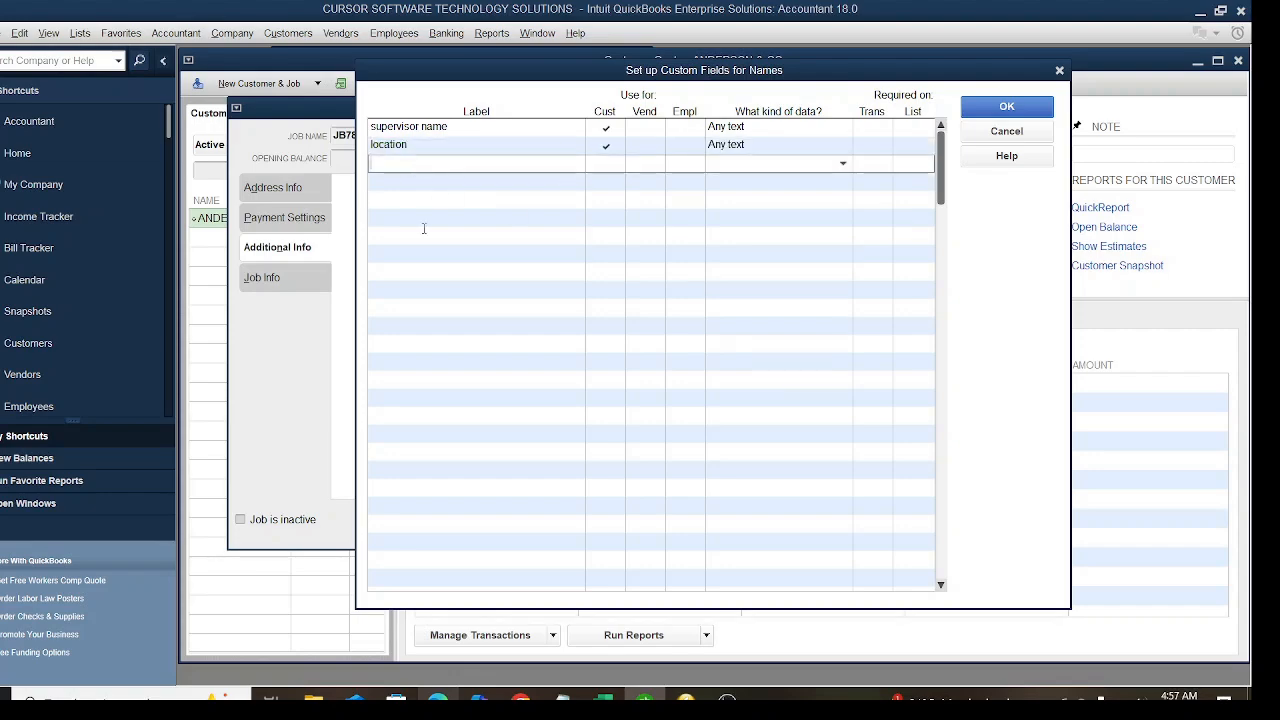
{"action": "type", "text": "size"}
{"action": "left_click", "coordinate": [619, 159]}
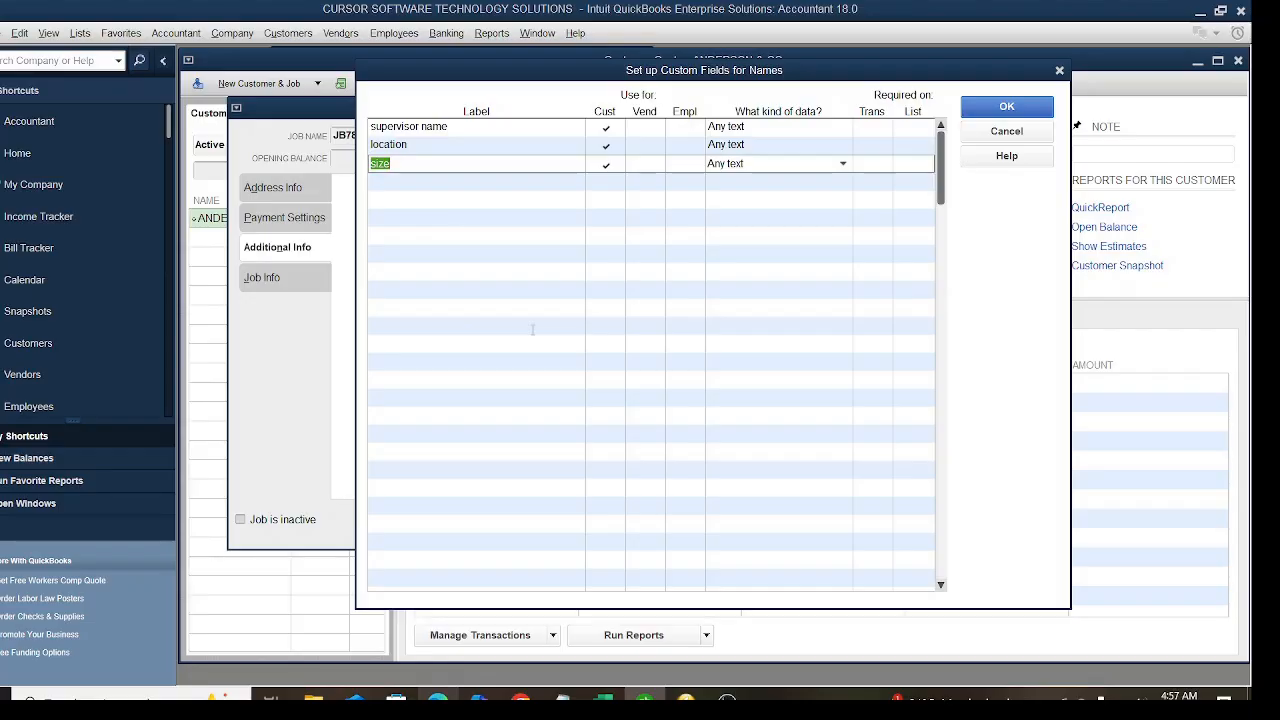
{"action": "left_click", "coordinate": [1013, 105]}
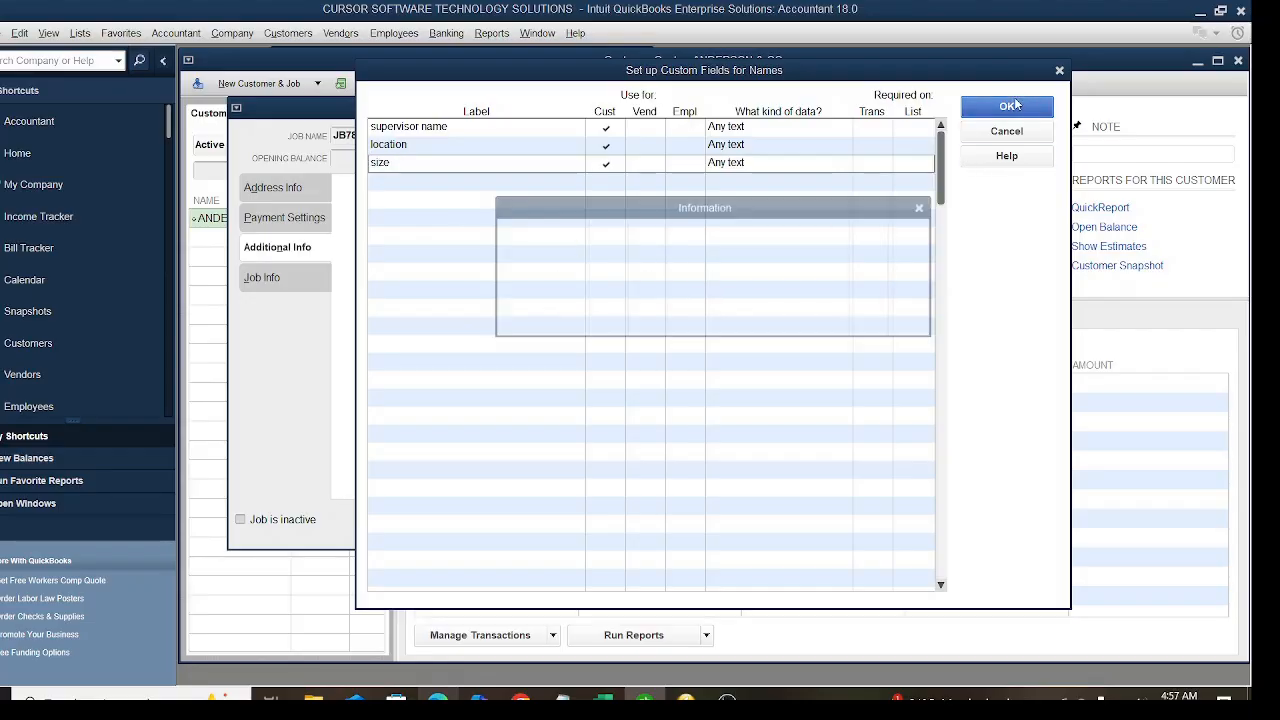
{"action": "left_click", "coordinate": [690, 303]}
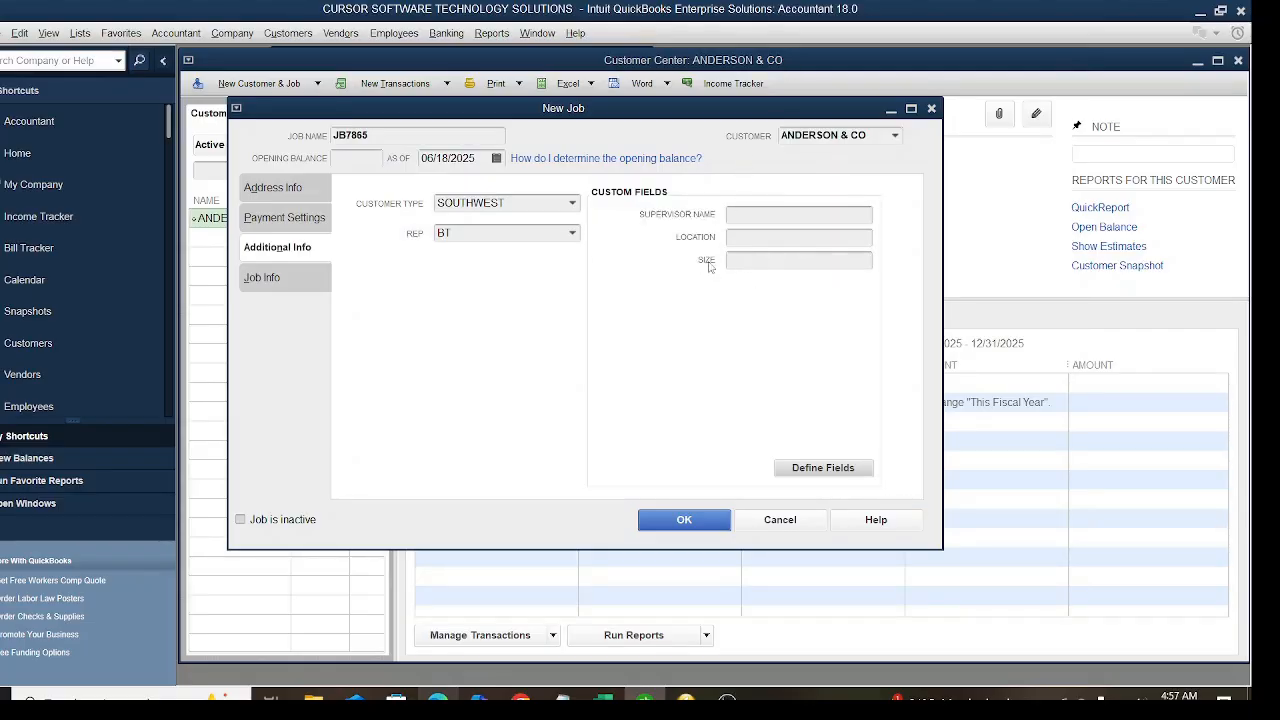
- Enter the supervisor's name in the job's supervisor name custom field
{"action": "left_click", "coordinate": [760, 217]}
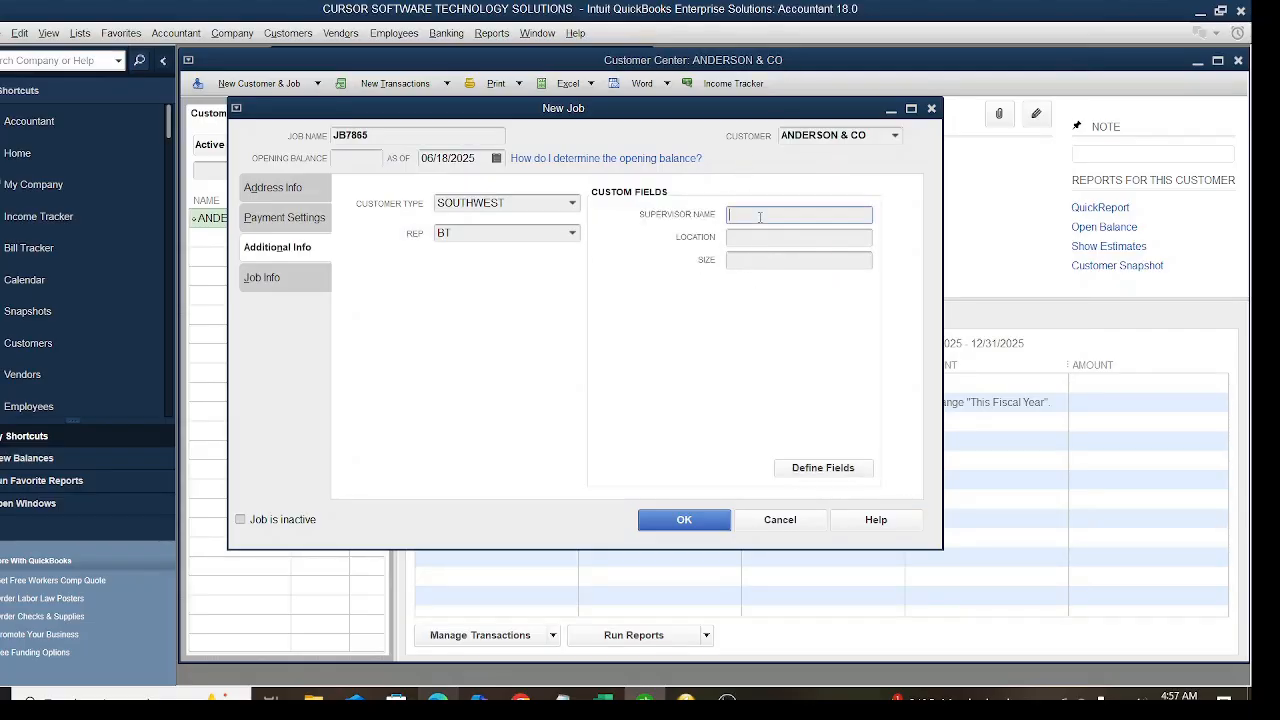
{"action": "type", "text": "ML"}
{"action": "type", "text": "r Jogn"}
{"action": "key", "text": "BackSpace"}
{"action": "key", "text": "BackSpace"}
{"action": "type", "text": "hn"}
- Fill in the location as "Marykand" and the size as "200 x 400meter", and save the new job
{"action": "left_click", "coordinate": [745, 237]}
{"action": "type", "text": "Mar"}
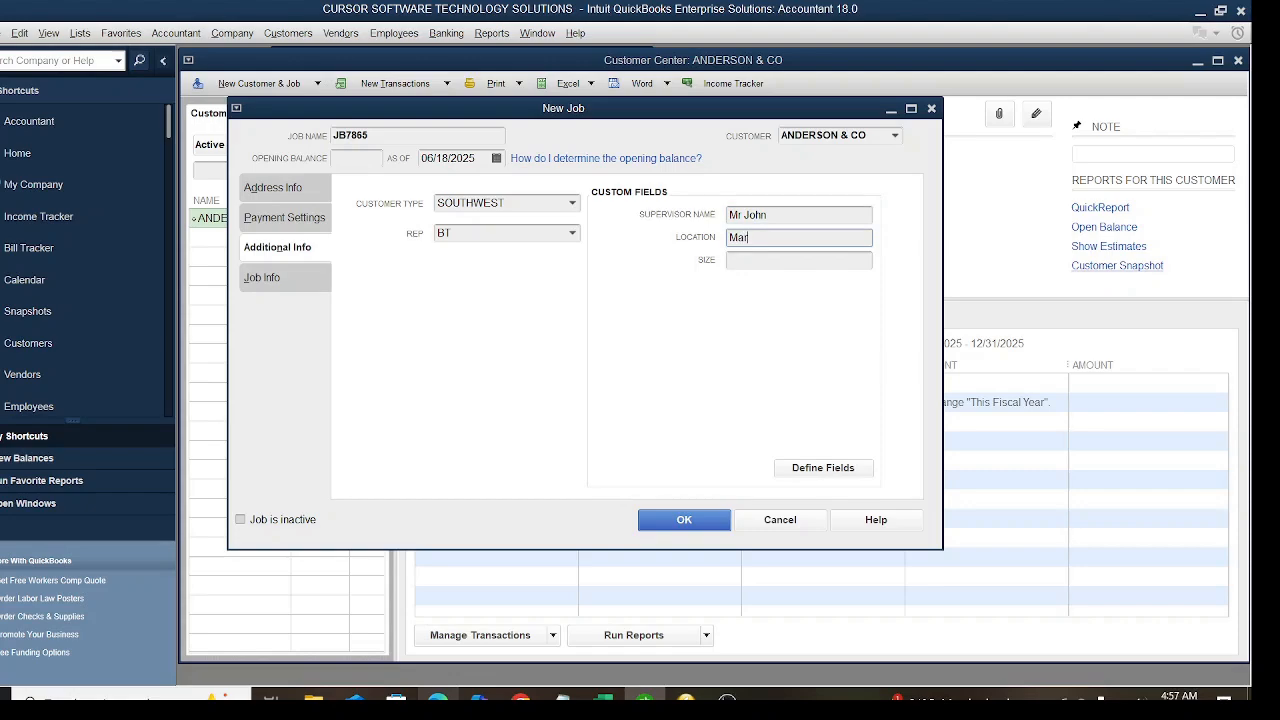
{"action": "type", "text": "ykand"}
{"action": "key", "text": "Tab"}
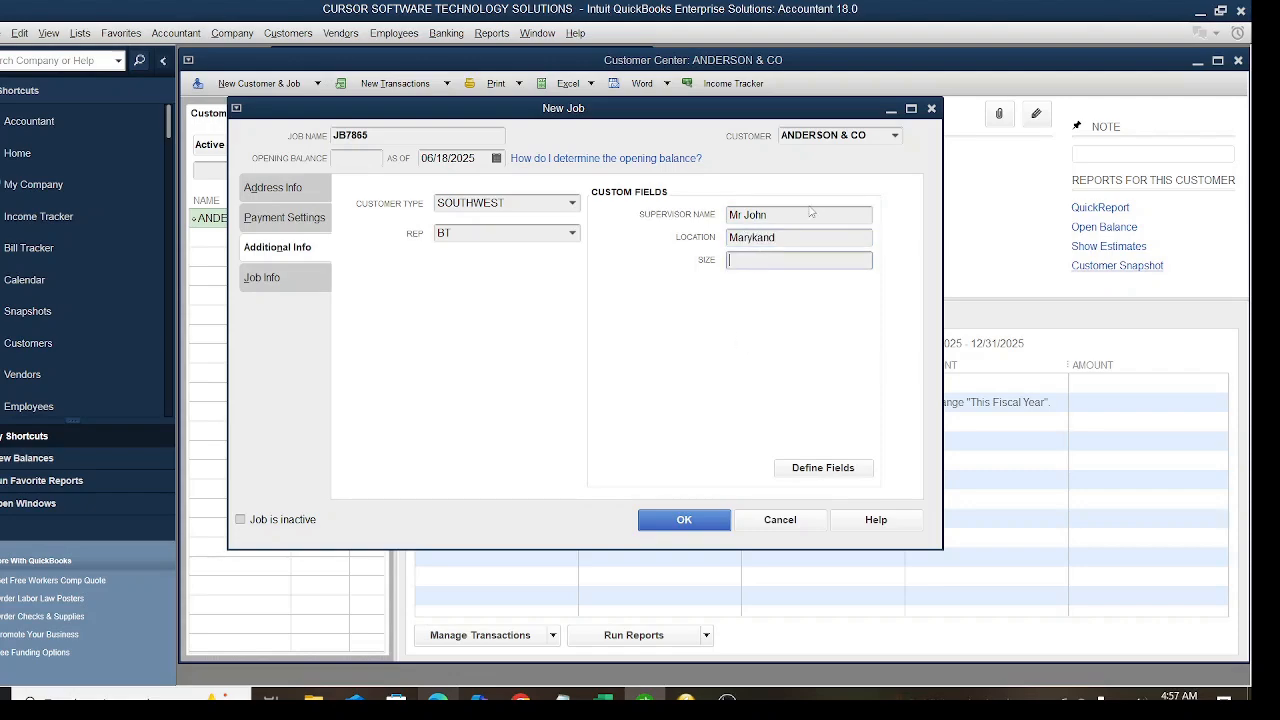
{"action": "type", "text": "200 x 400meter"}
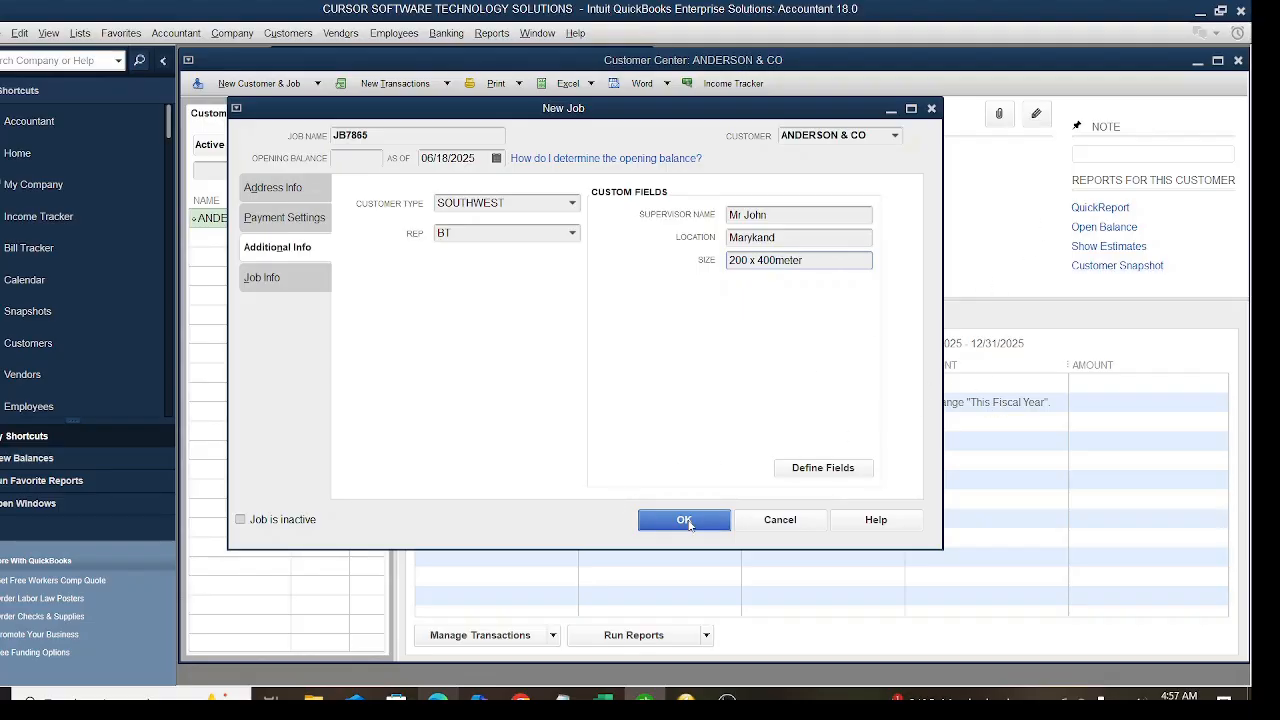
{"action": "left_click", "coordinate": [686, 522]}
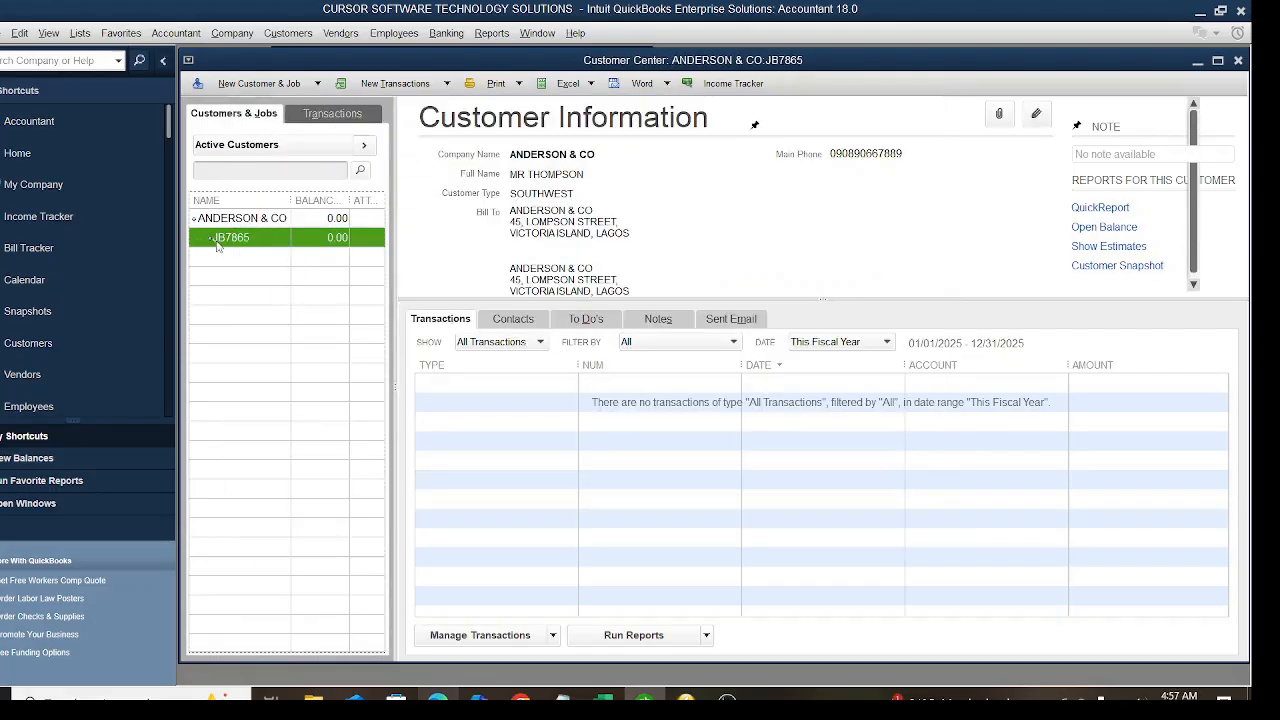